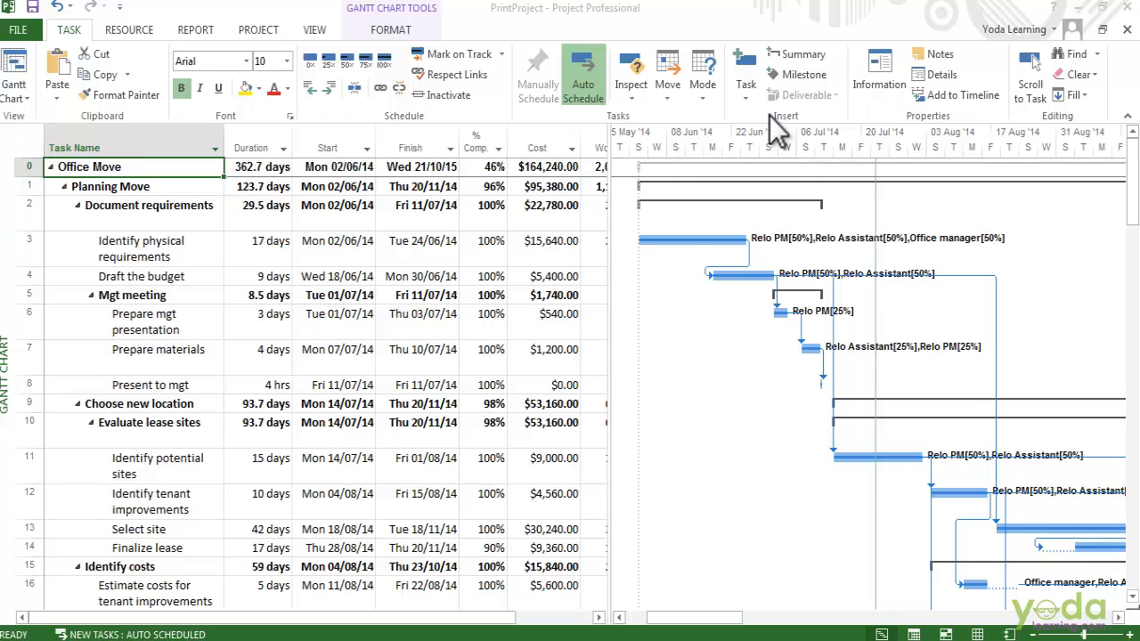
# Show the VIEW ribbon commands for the Office Move schedule.
pyautogui.click(316, 30)
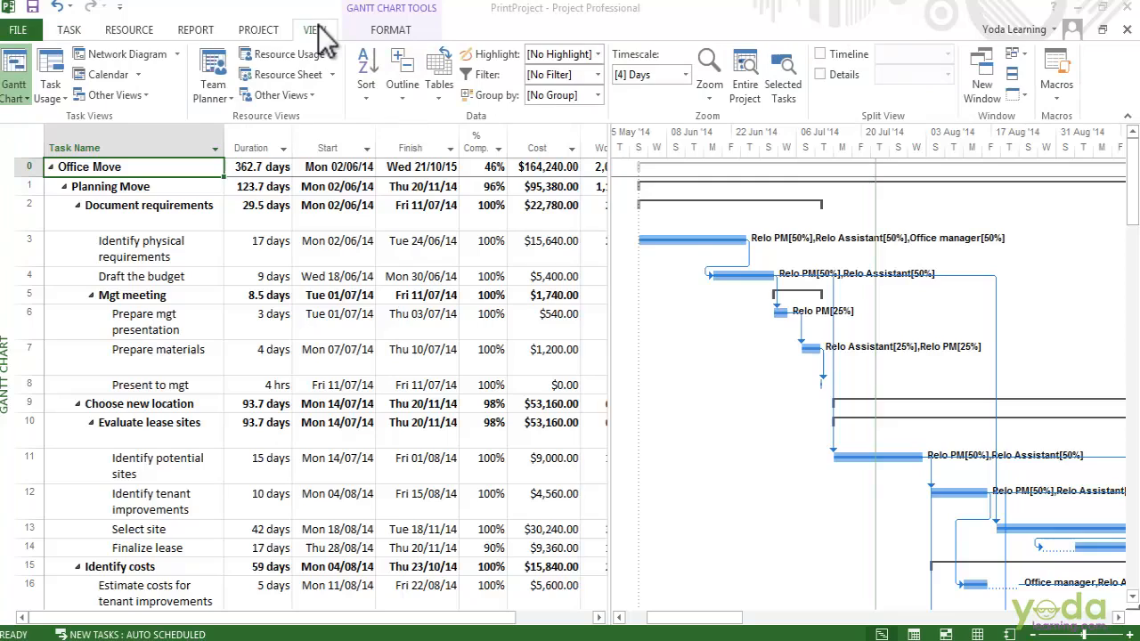
# Switch to Tracking Gantt, autofit Start and Finish, reveal the Work column, and use a Months timescale.
pyautogui.click(15, 98)
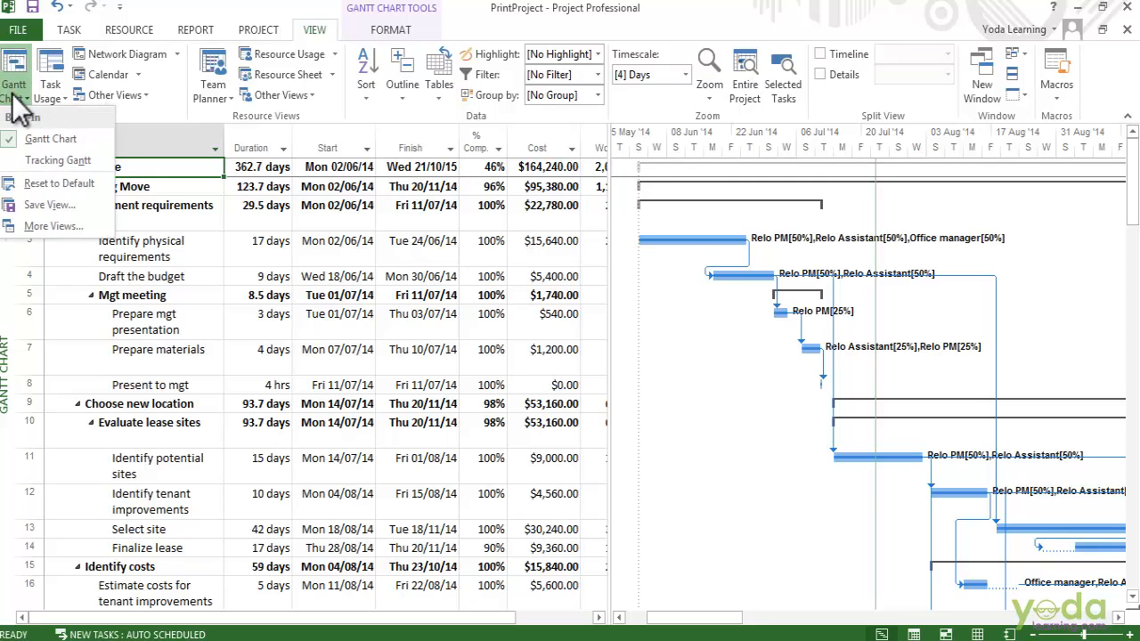
pyautogui.click(58, 161)
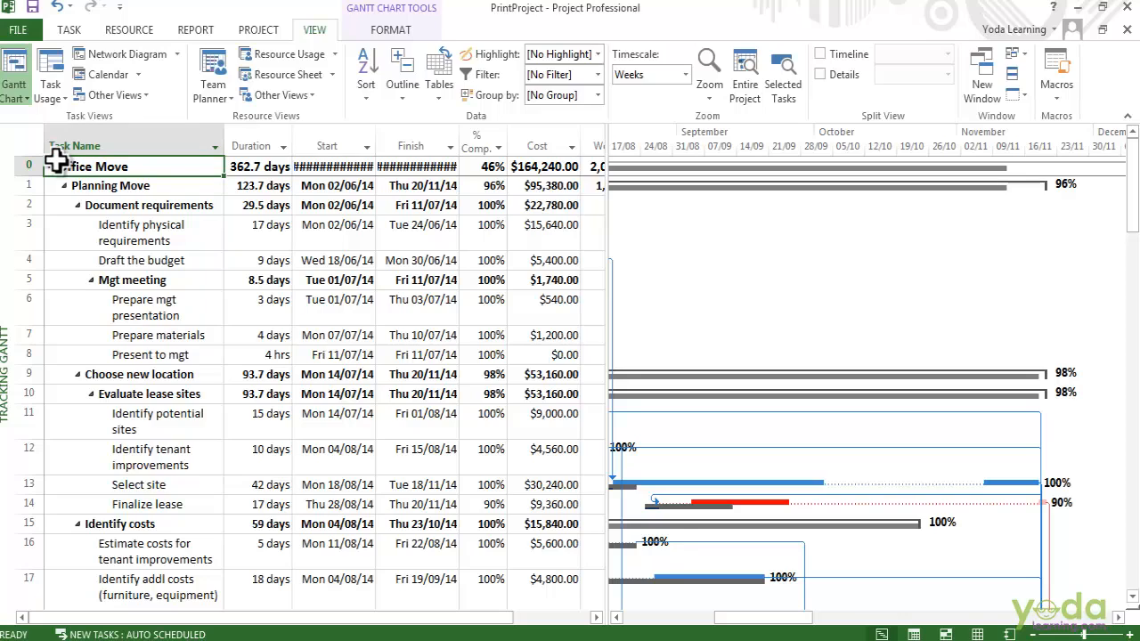
pyautogui.doubleClick(375, 146)
pyautogui.doubleClick(469, 146)
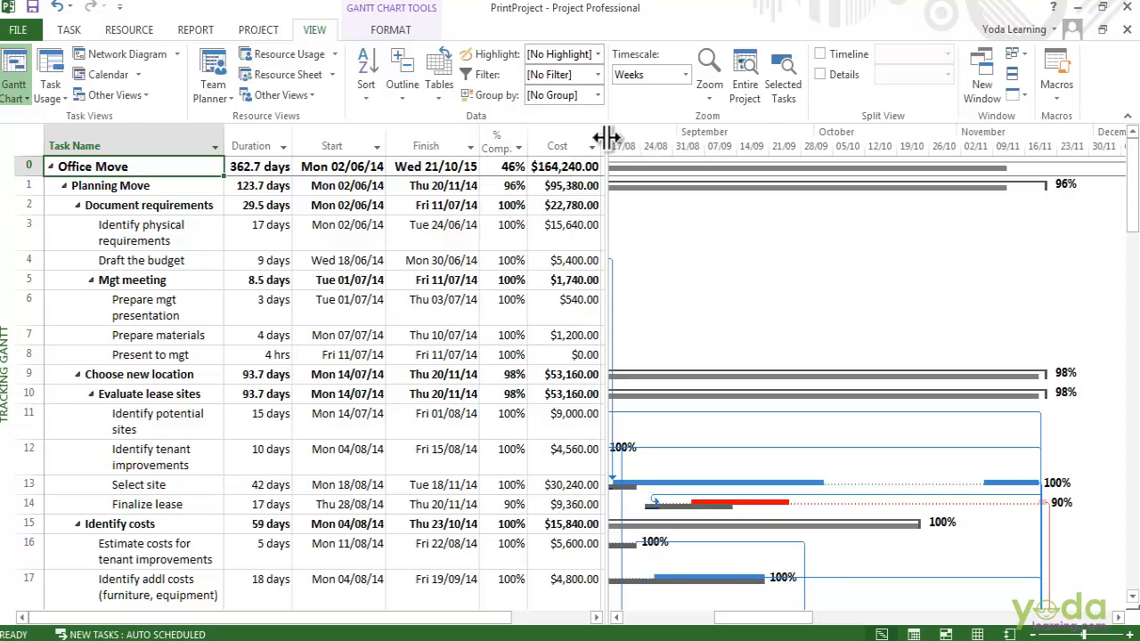
pyautogui.moveTo(605, 138); pyautogui.dragTo(666, 145)
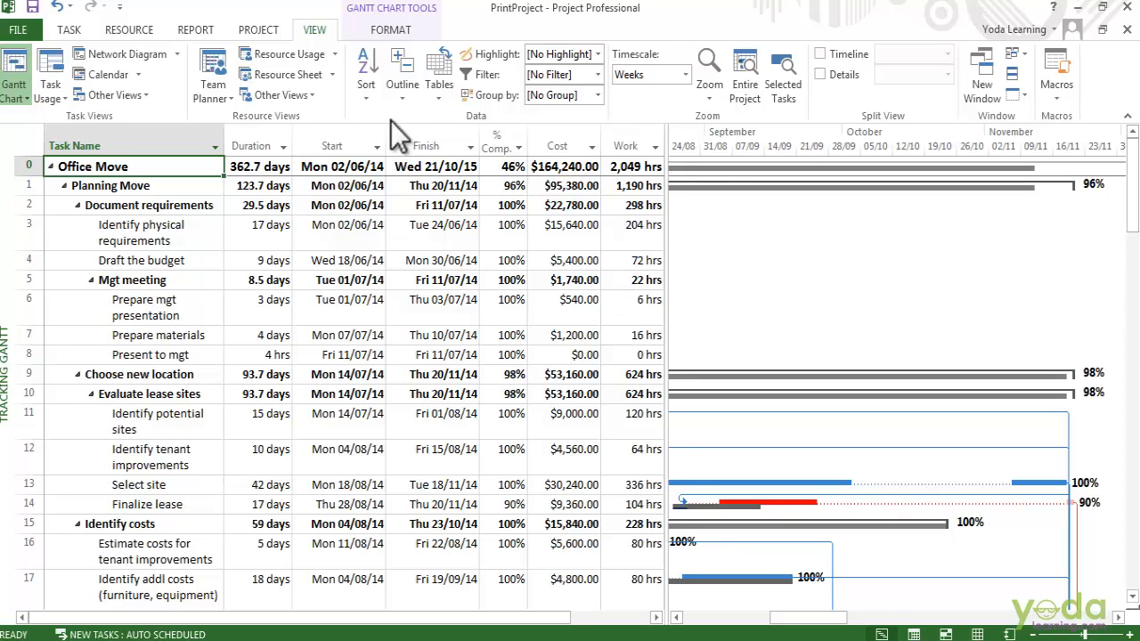
pyautogui.click(687, 76)
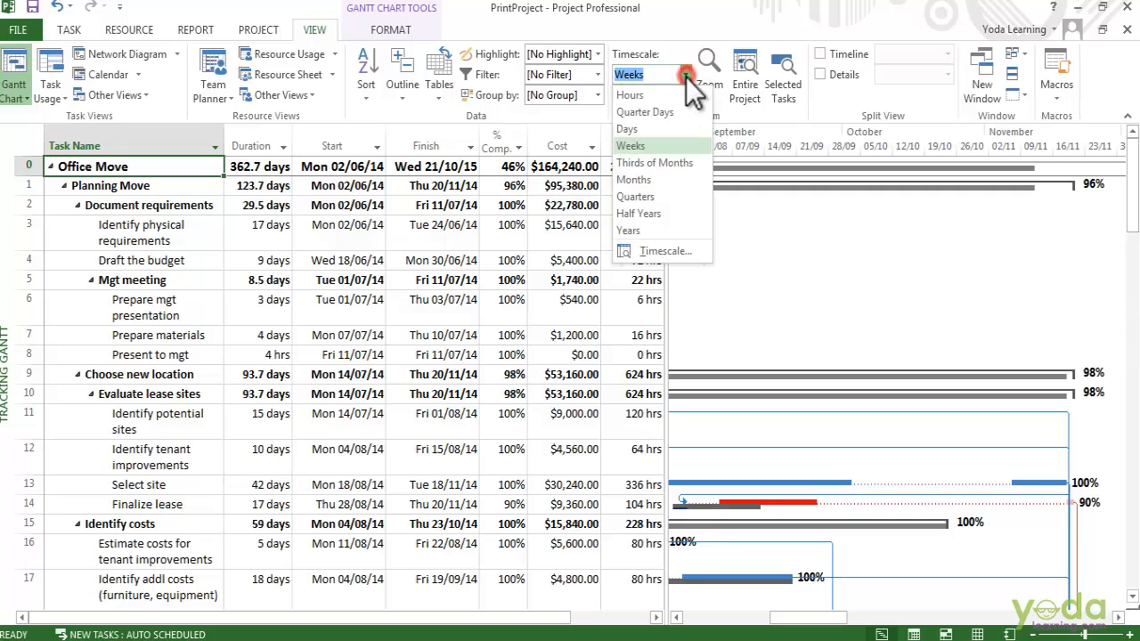
pyautogui.click(638, 182)
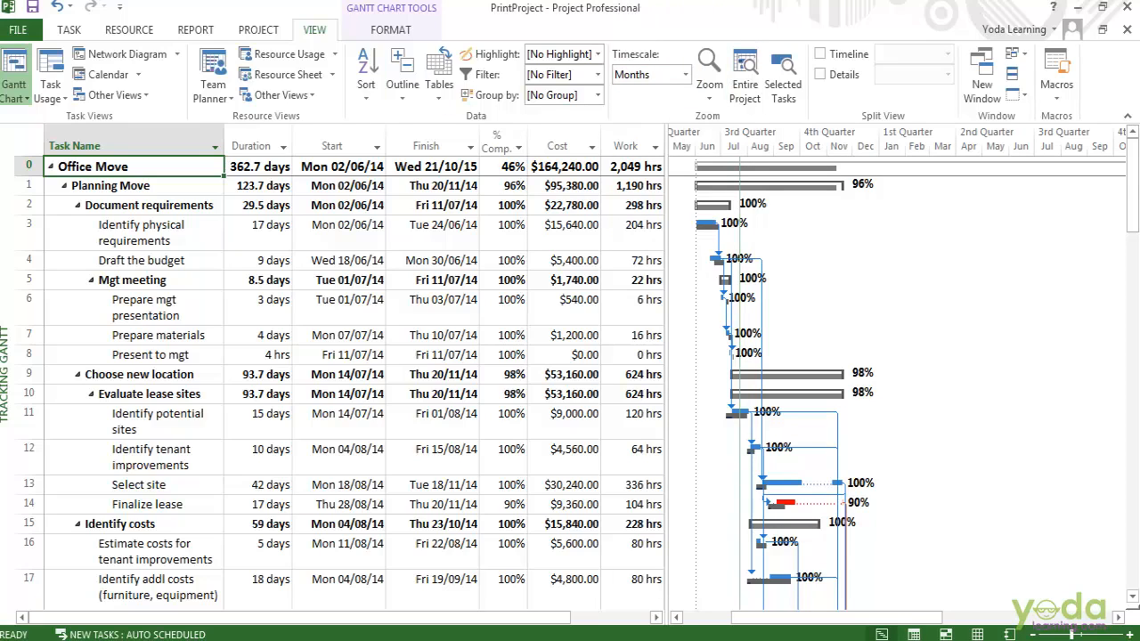
# Preview the Tracking Gantt print in landscape, leave the print range unchanged, and open Page Setup.
pyautogui.click(18, 29)
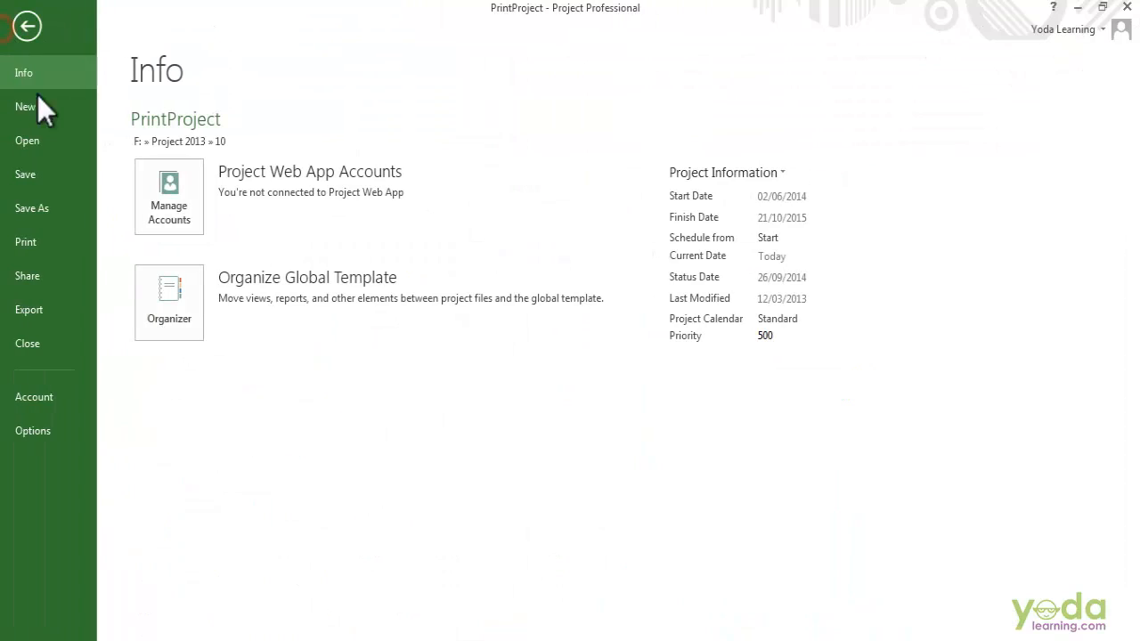
pyautogui.click(43, 251)
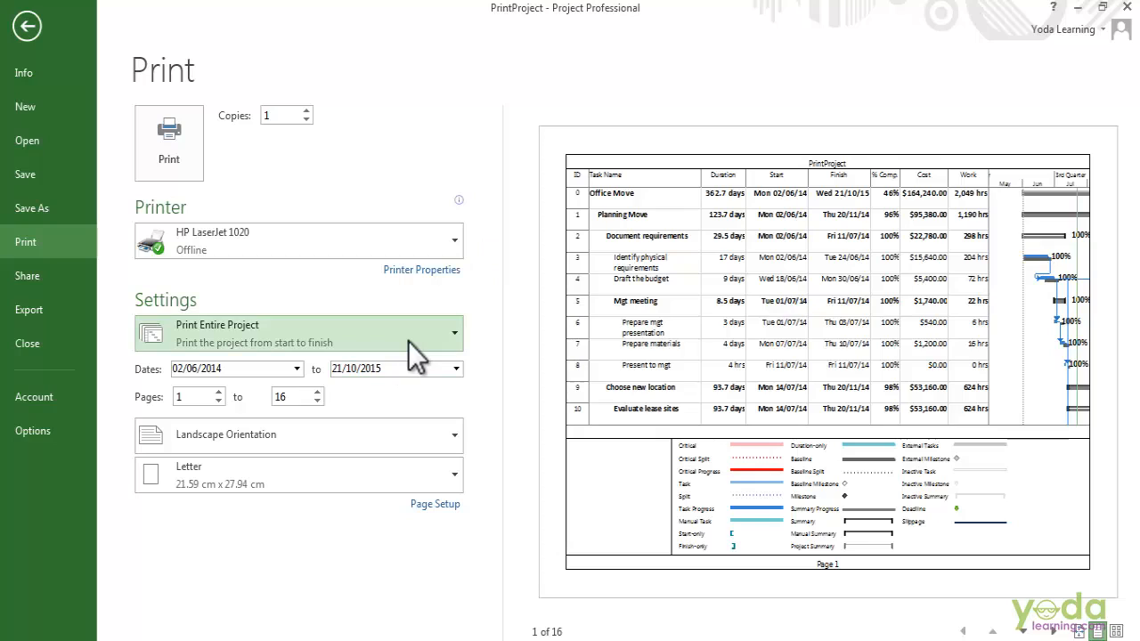
pyautogui.click(448, 446)
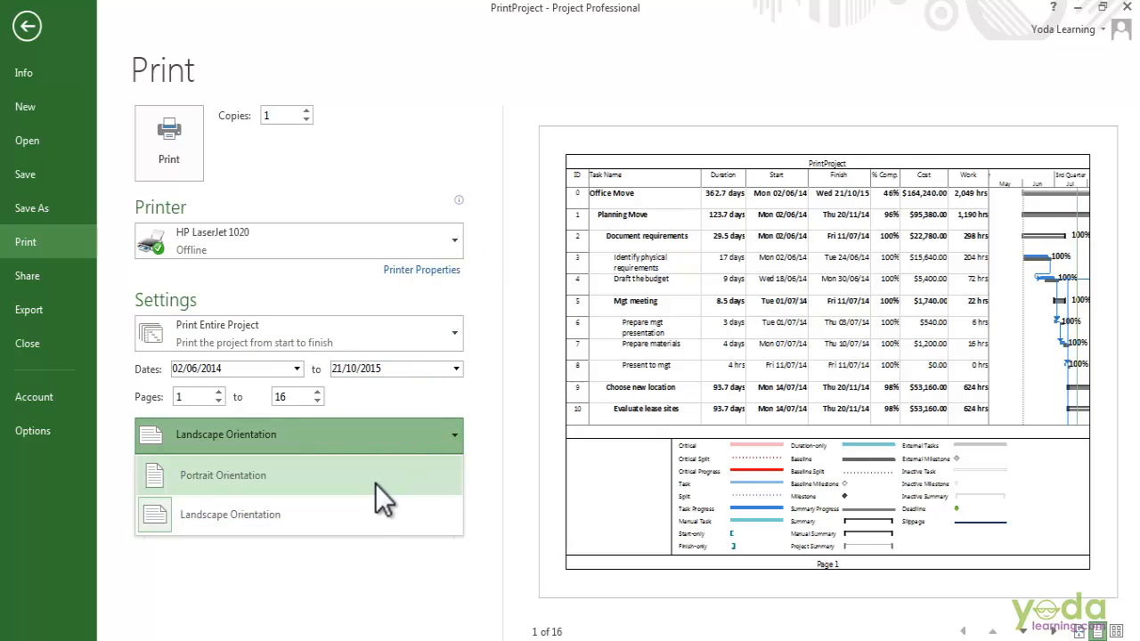
pyautogui.click(488, 467)
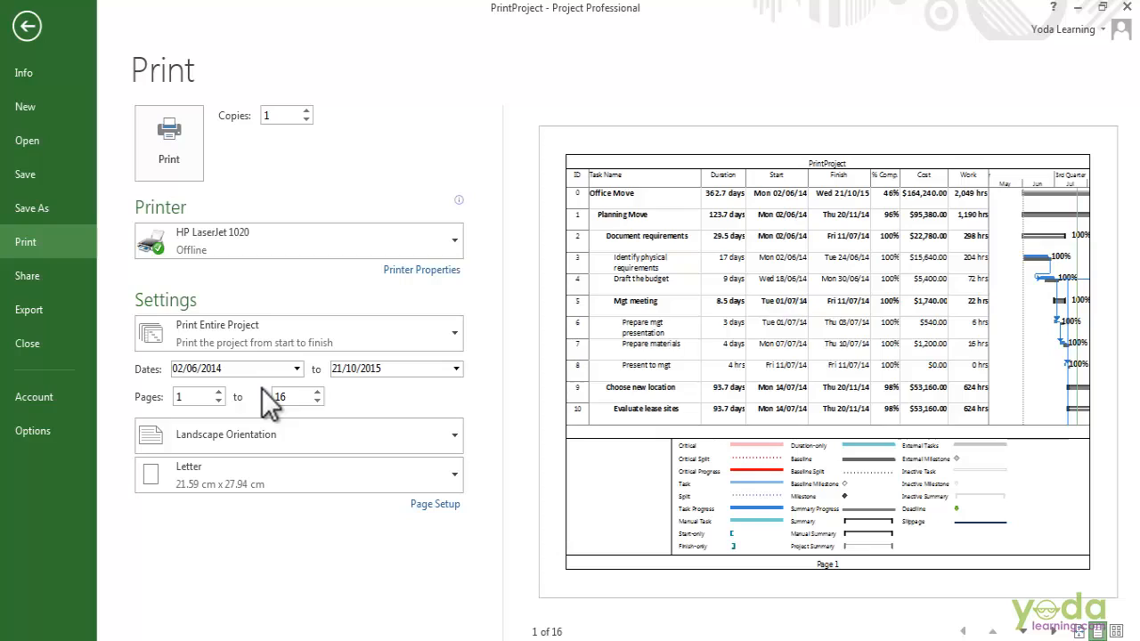
pyautogui.click(454, 333)
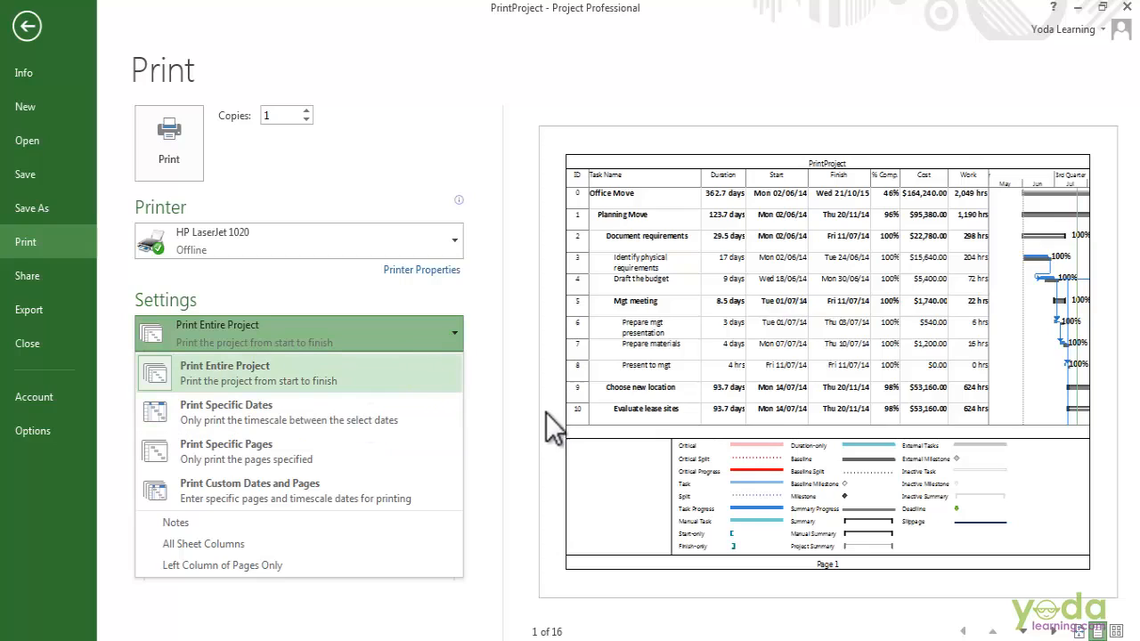
pyautogui.click(514, 417)
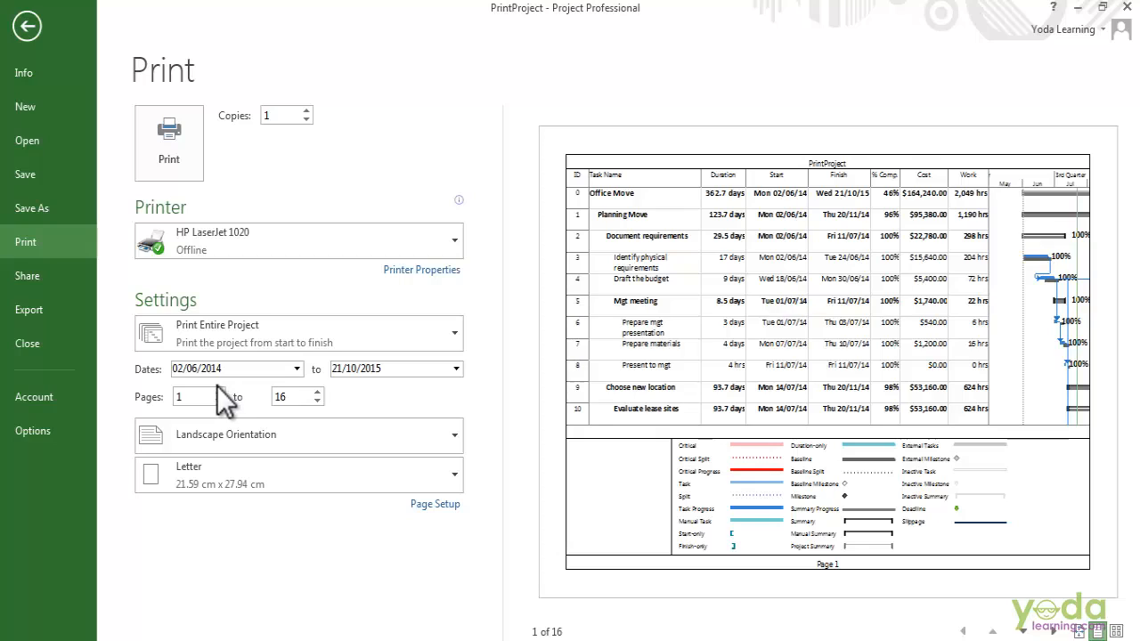
pyautogui.click(421, 503)
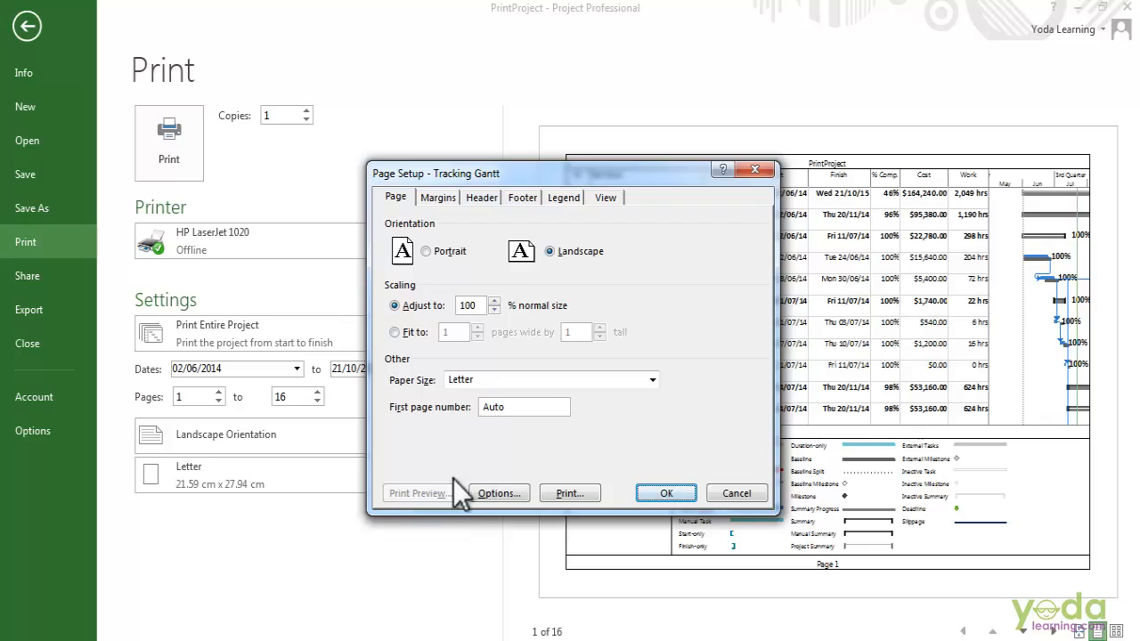
# Check the Legend and View tabs of Page Setup, then confirm with OK.
pyautogui.click(563, 199)
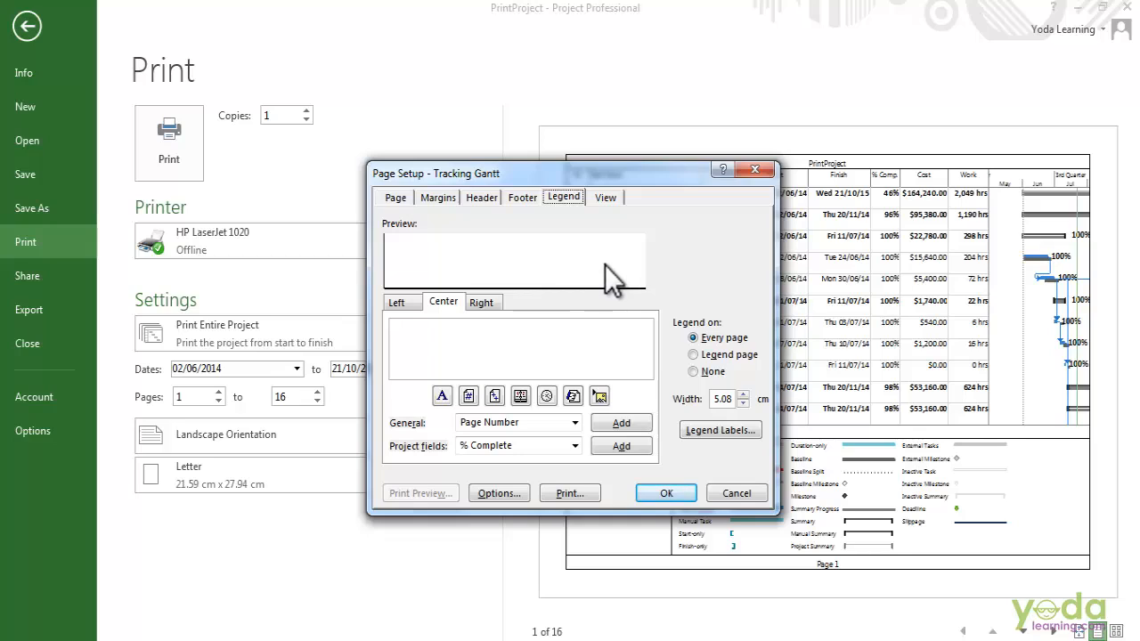
pyautogui.click(612, 198)
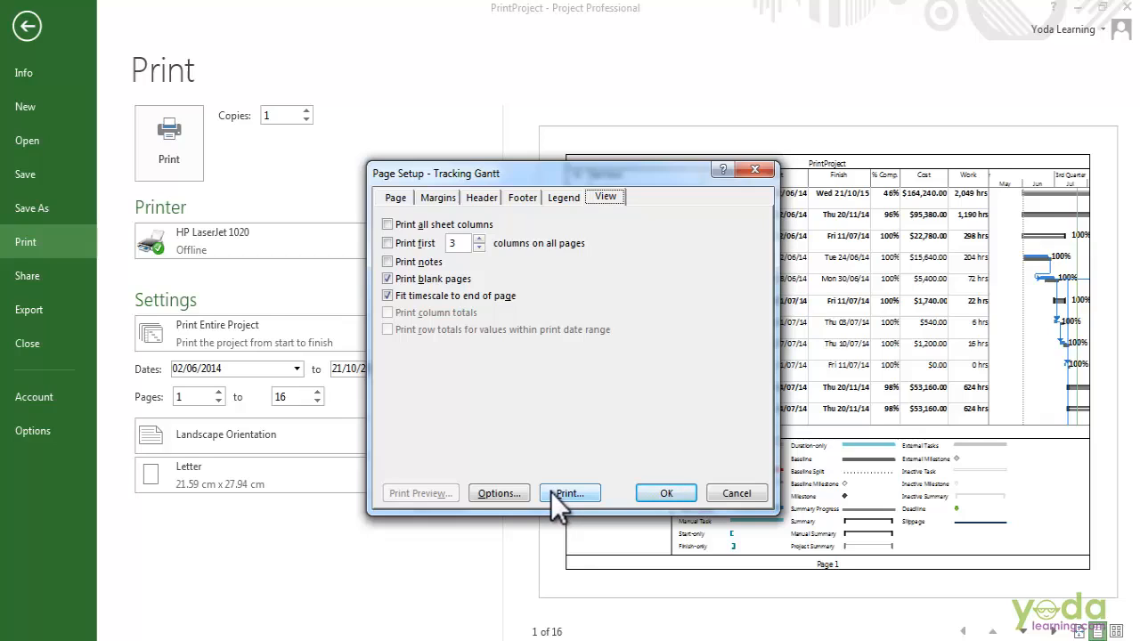
pyautogui.click(680, 494)
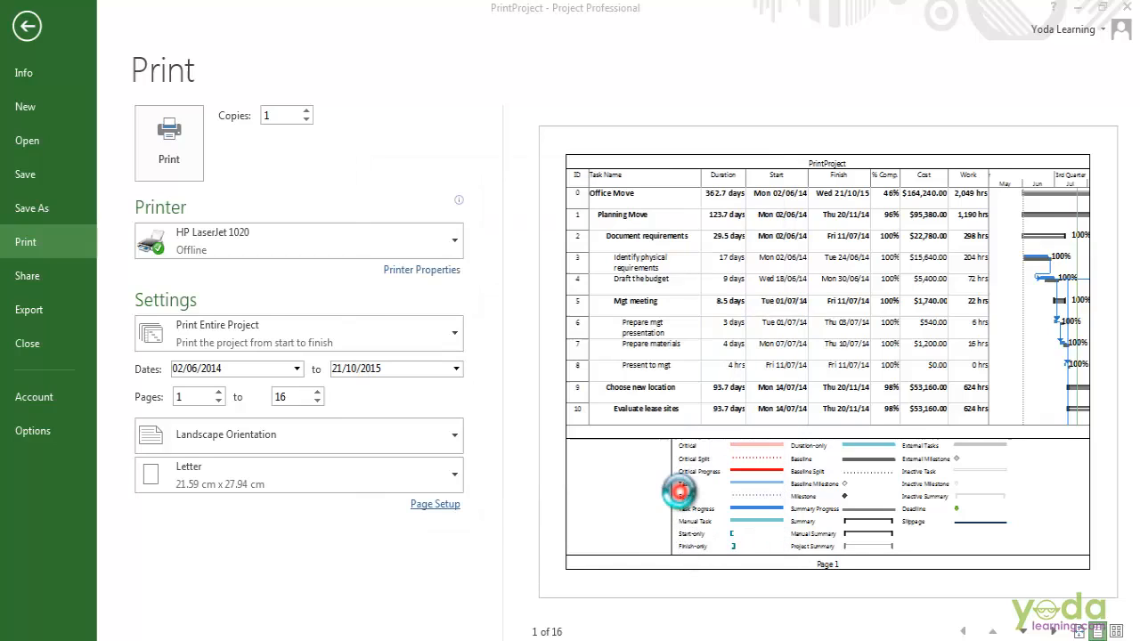
# Return to the Tracking Gantt and copy its on-screen rows as a picture for screen display.
pyautogui.click(14, 22)
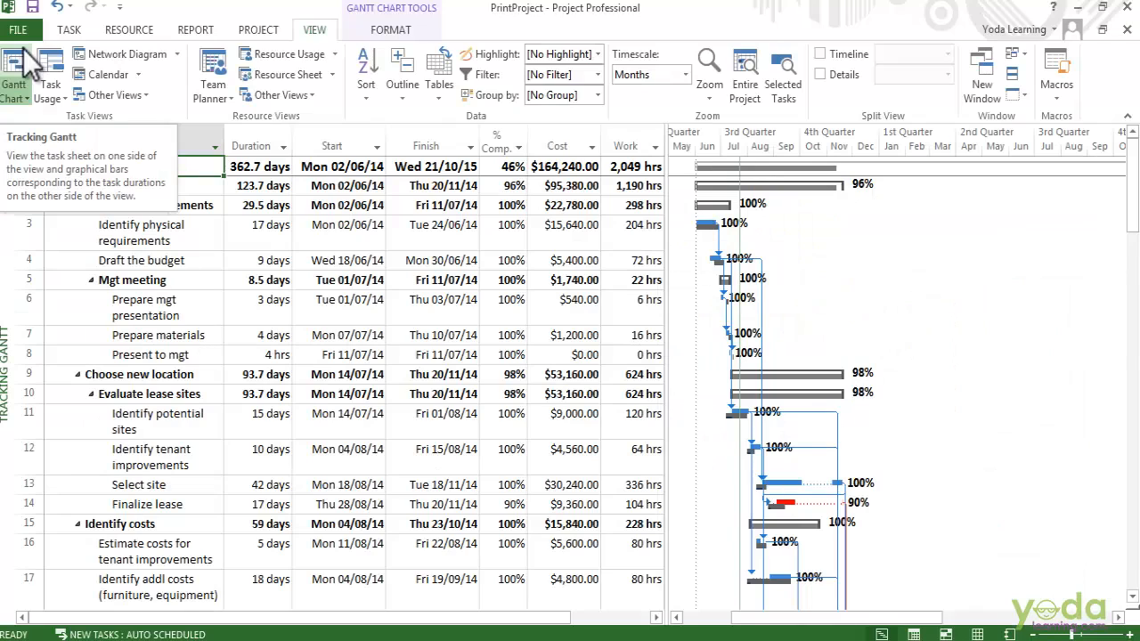
pyautogui.click(75, 30)
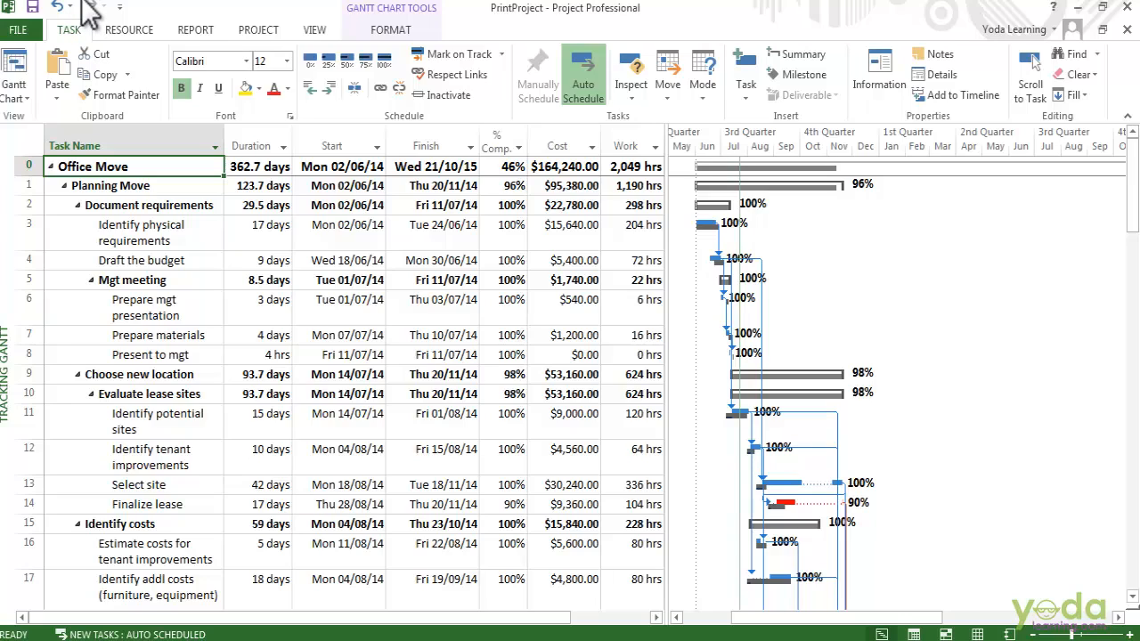
pyautogui.click(127, 75)
pyautogui.click(130, 118)
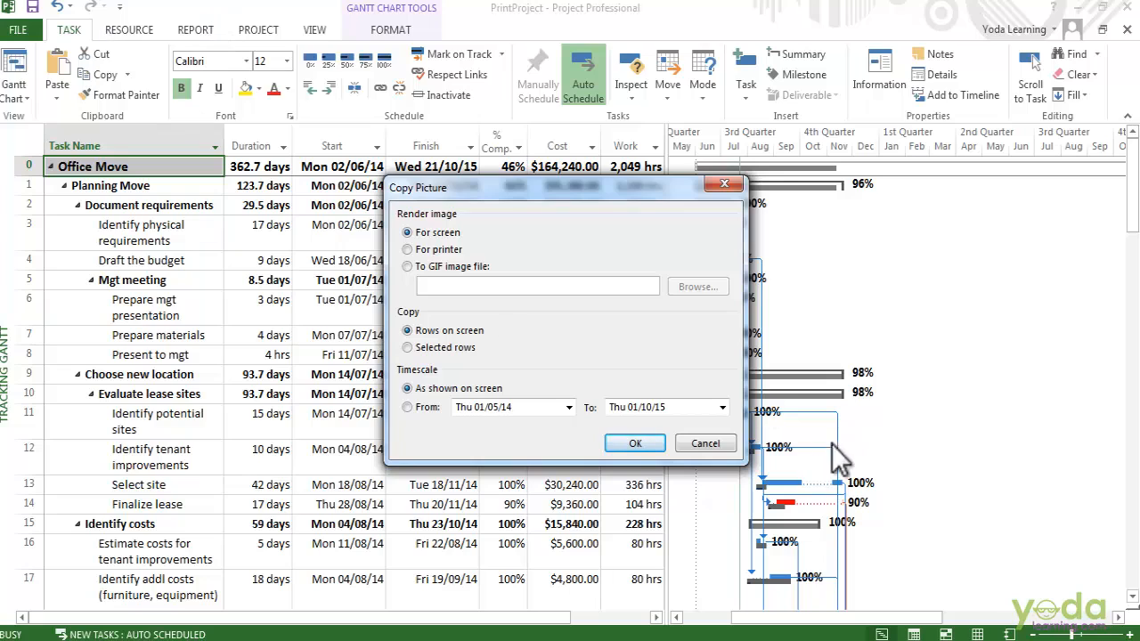
pyautogui.click(631, 445)
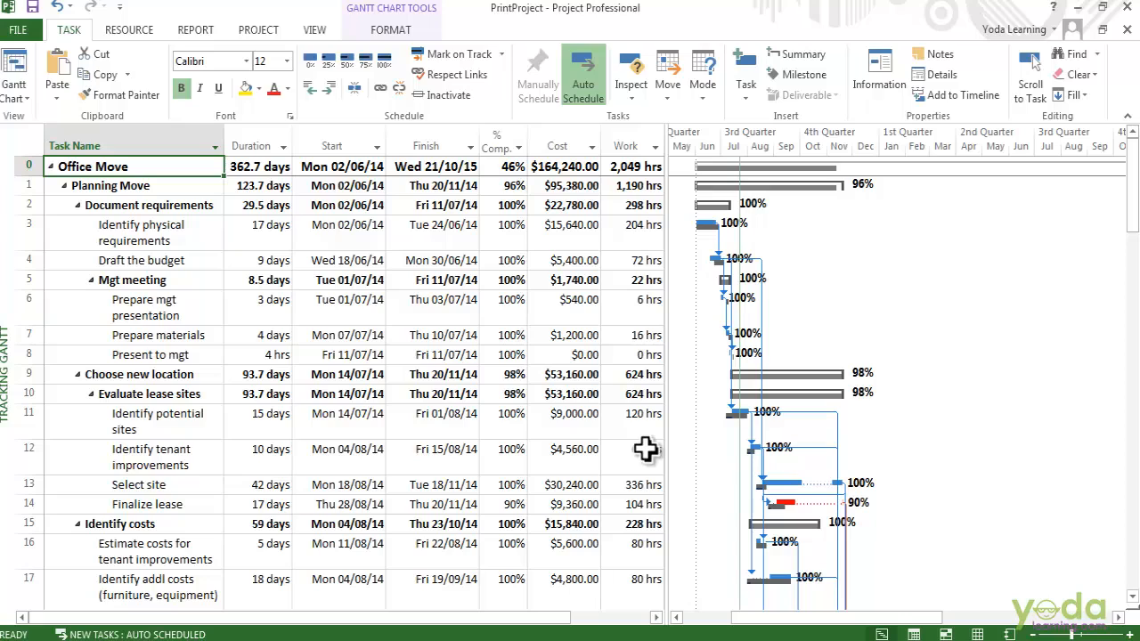
pyautogui.click(19, 29)
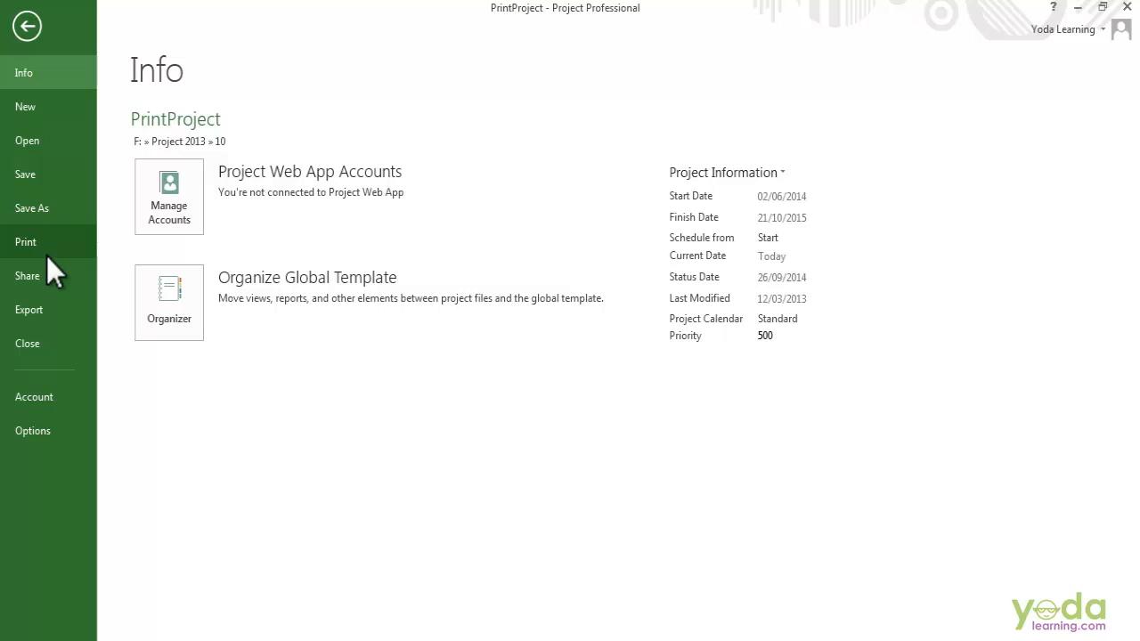
pyautogui.click(47, 253)
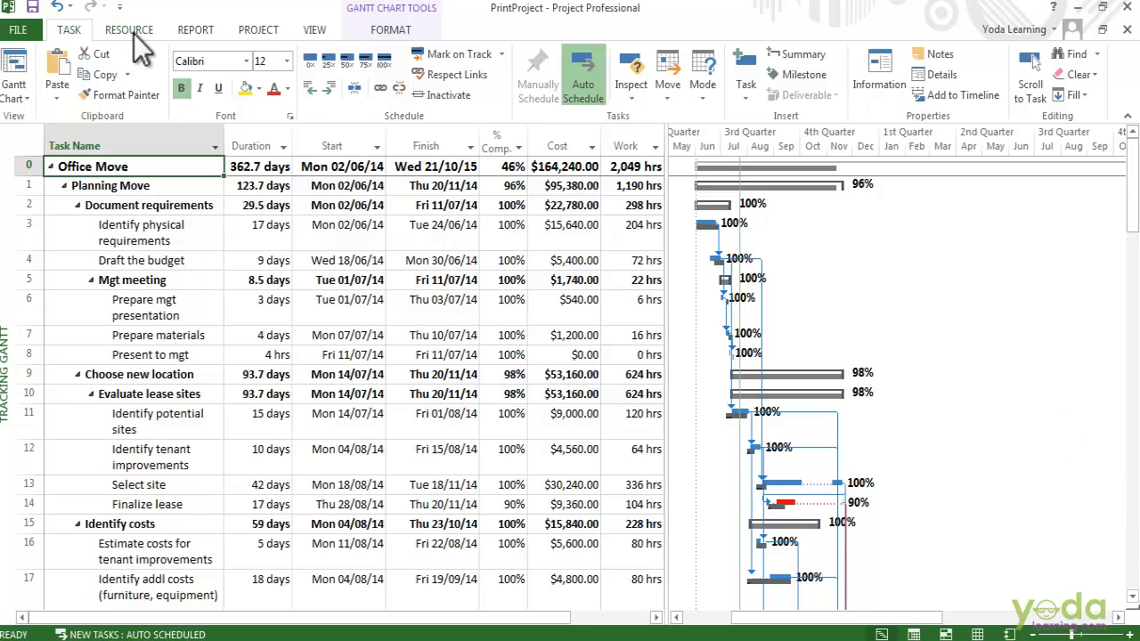
# Open the Resources > Resource Overview report and copy the Resource Stats chart from its chart area.
pyautogui.click(192, 31)
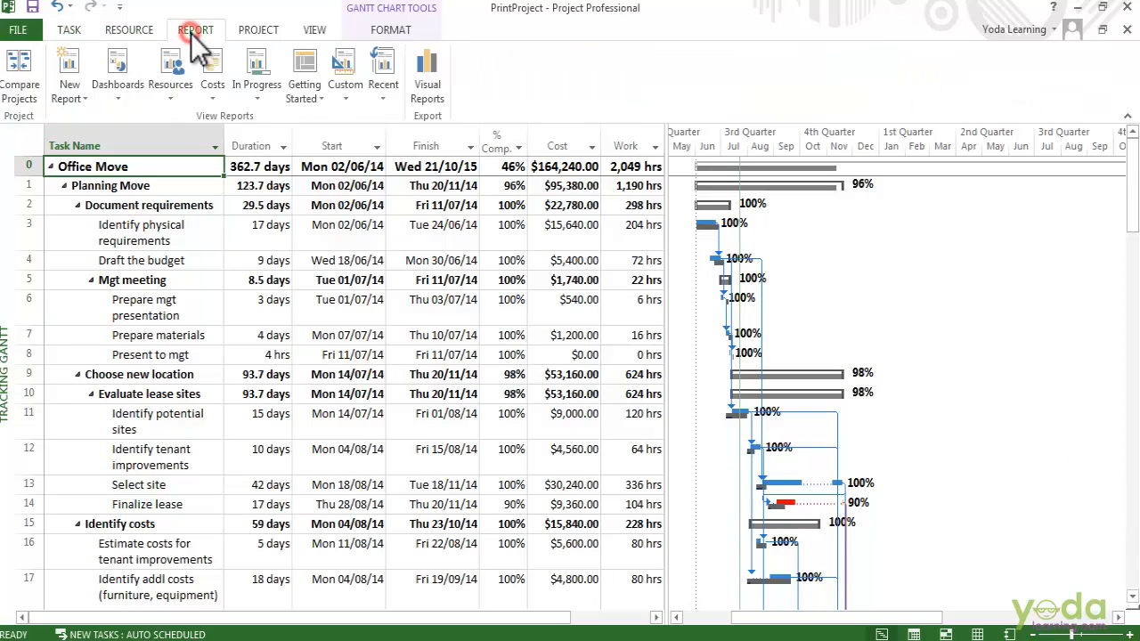
pyautogui.click(179, 102)
pyautogui.click(192, 143)
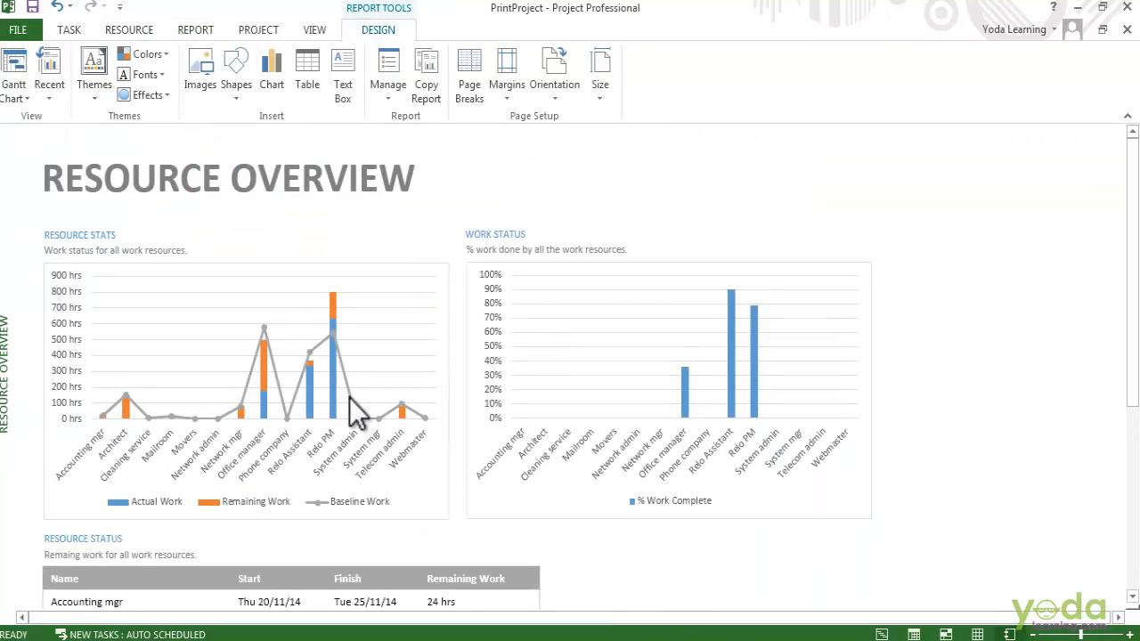
pyautogui.click(318, 359)
pyautogui.rightClick(317, 355)
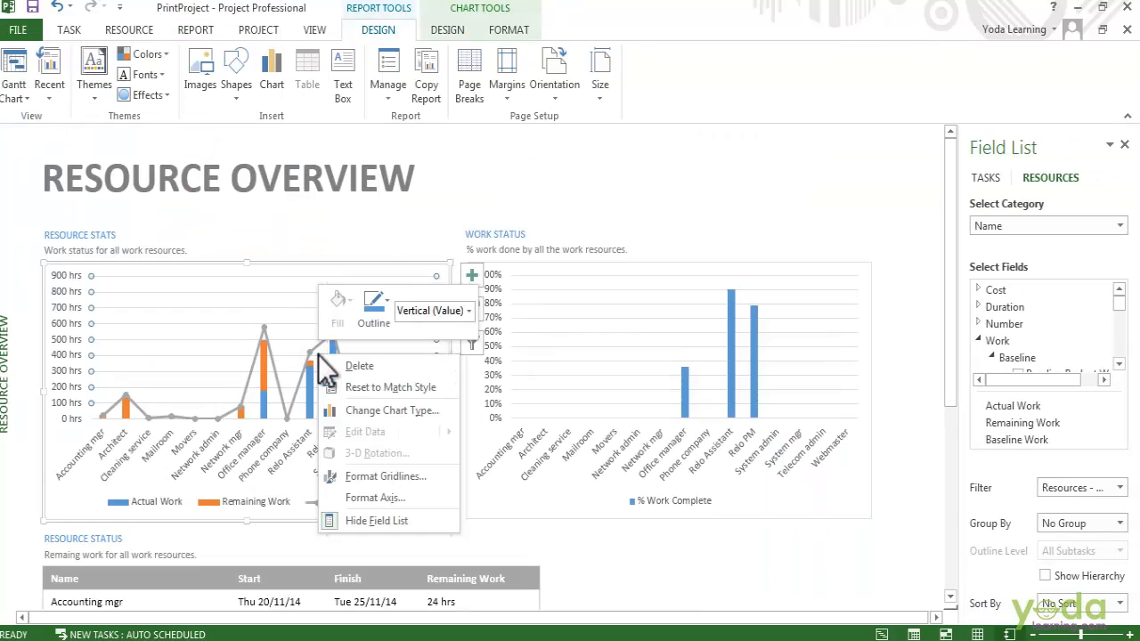
pyautogui.rightClick(407, 275)
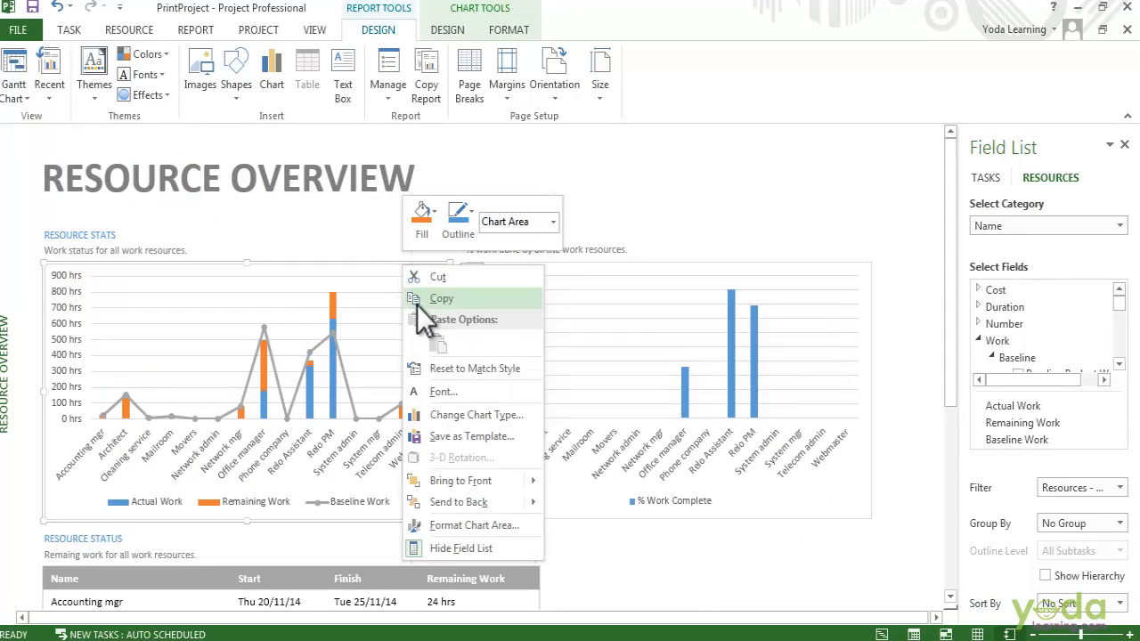
pyautogui.click(415, 303)
# Launch Word from the Start menu and paste the Resource Stats chart into the blank Document1.
pyautogui.press('super')
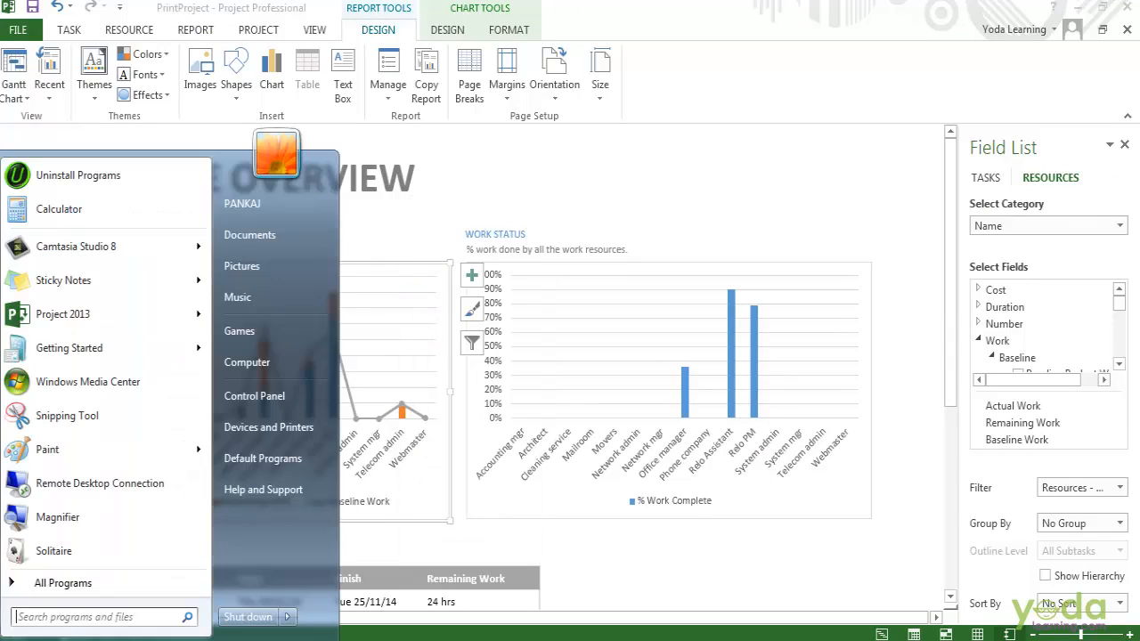
pyautogui.click(64, 614)
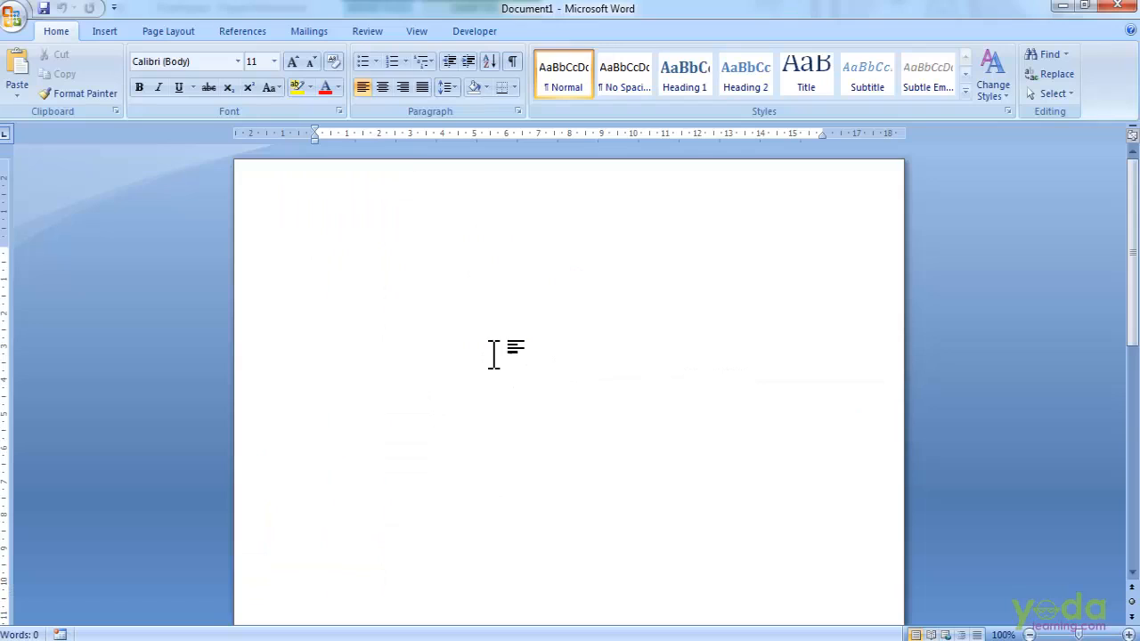
pyautogui.rightClick(491, 350)
pyautogui.click(529, 402)
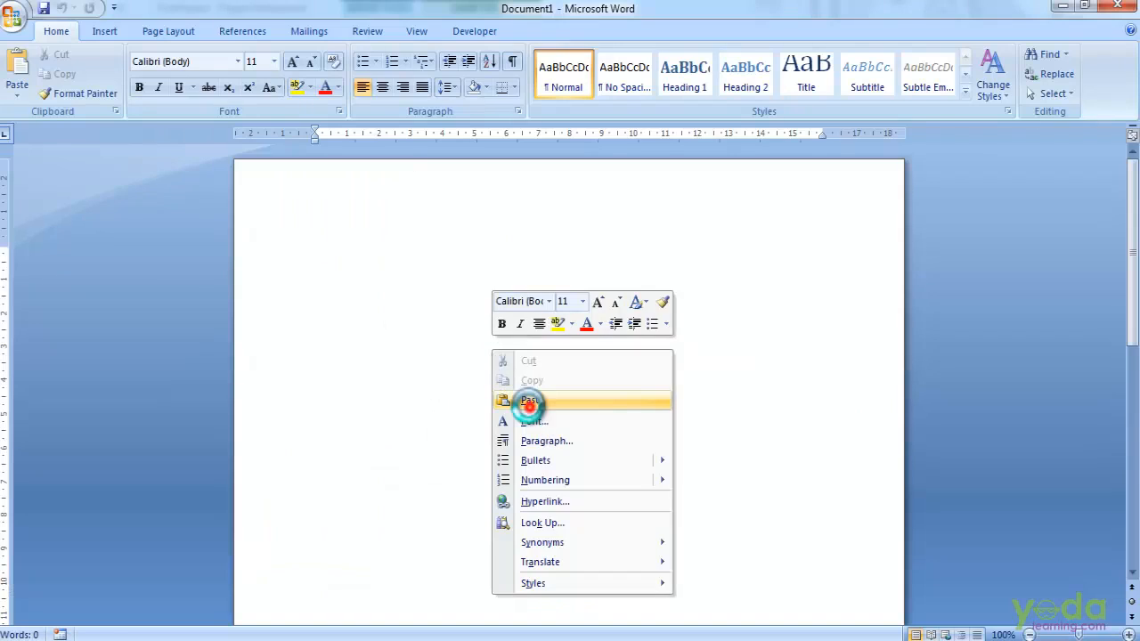